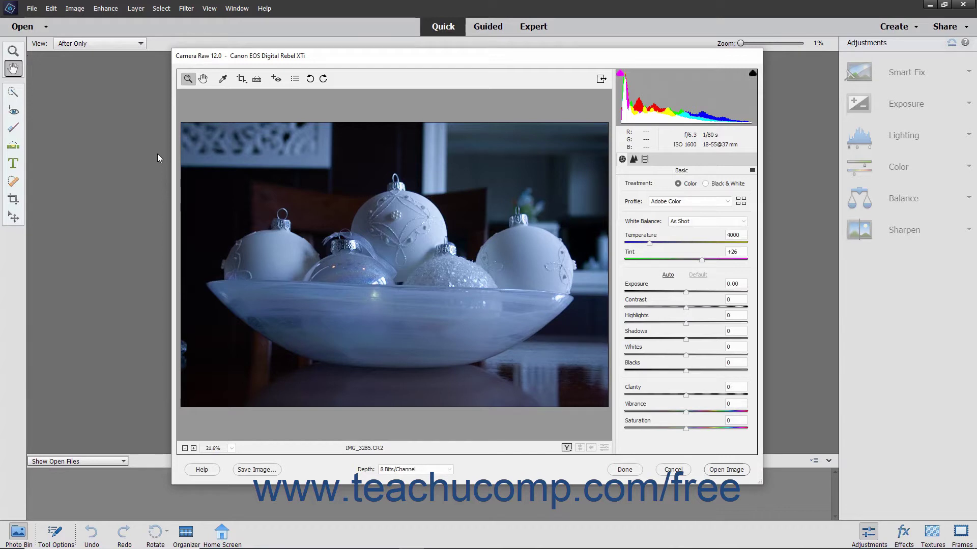
Select the Straighten tool, then switch Camera Raw to full screen and back to windowed.
click(203, 56)
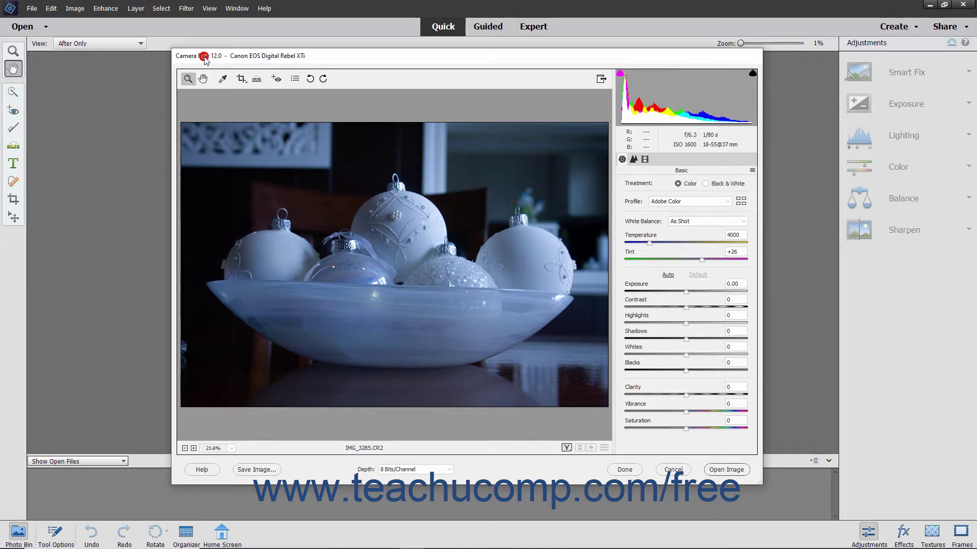
click(247, 57)
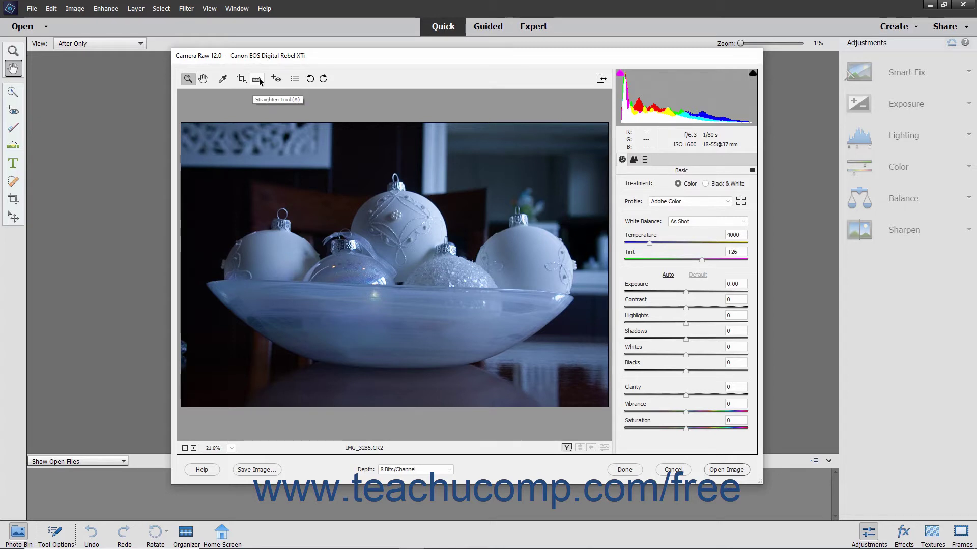
click(258, 80)
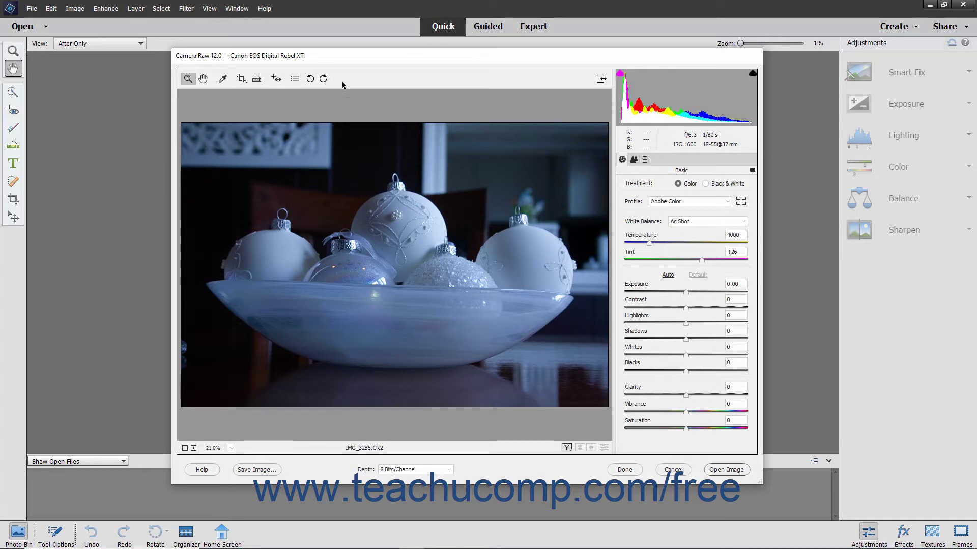
click(602, 80)
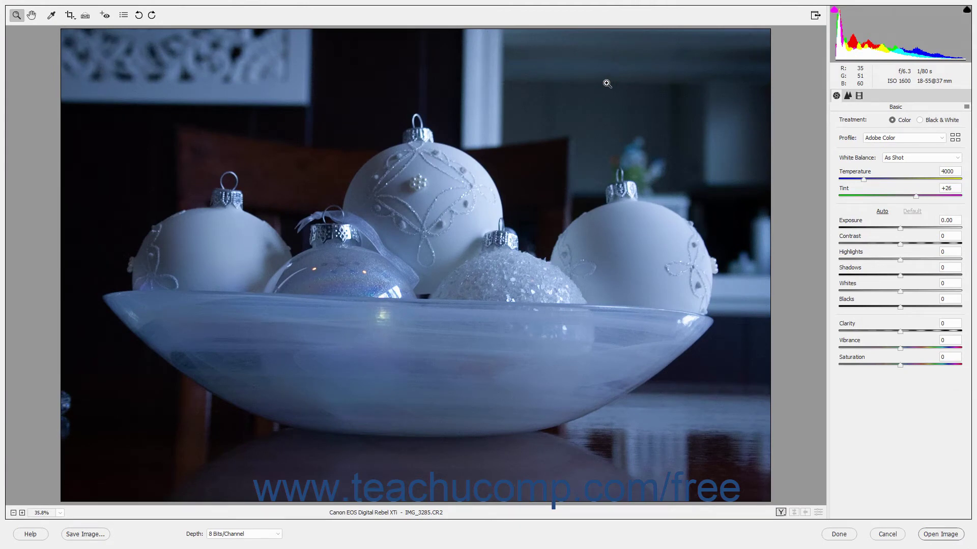
click(815, 16)
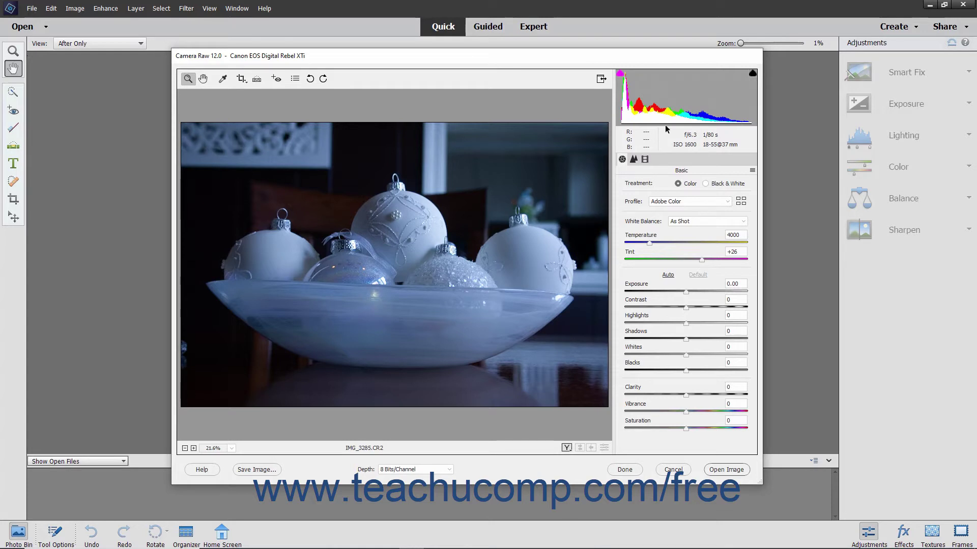
Turn the shadow and highlight clipping warnings on and then off again.
click(620, 75)
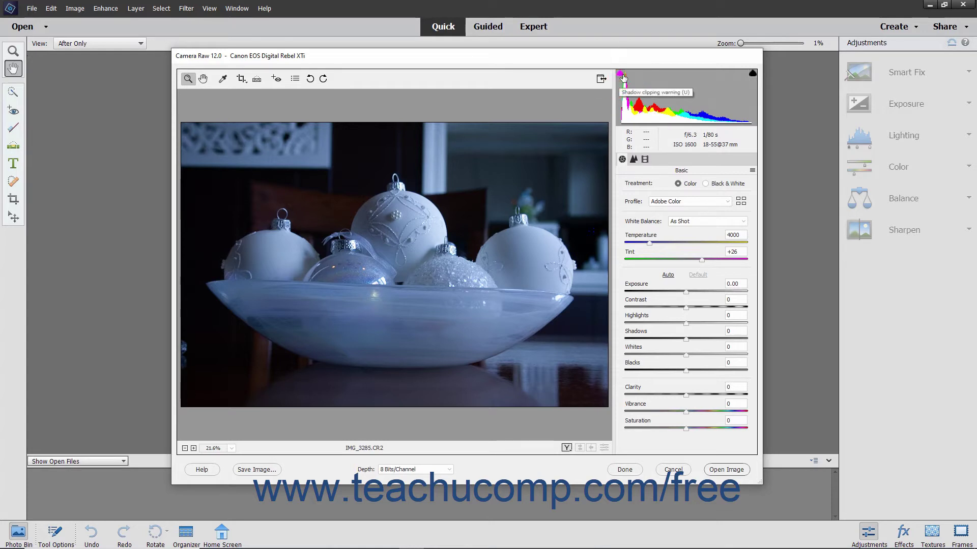
click(620, 75)
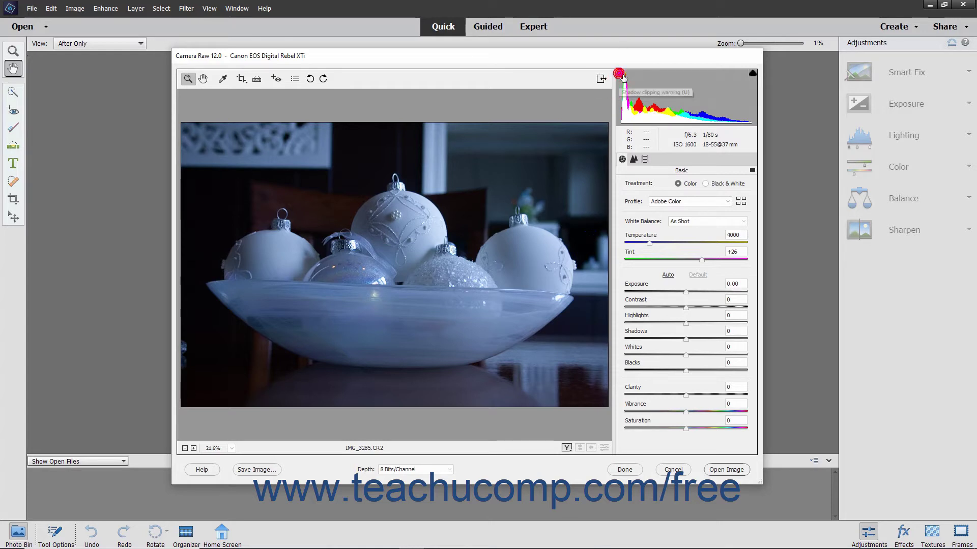
click(754, 75)
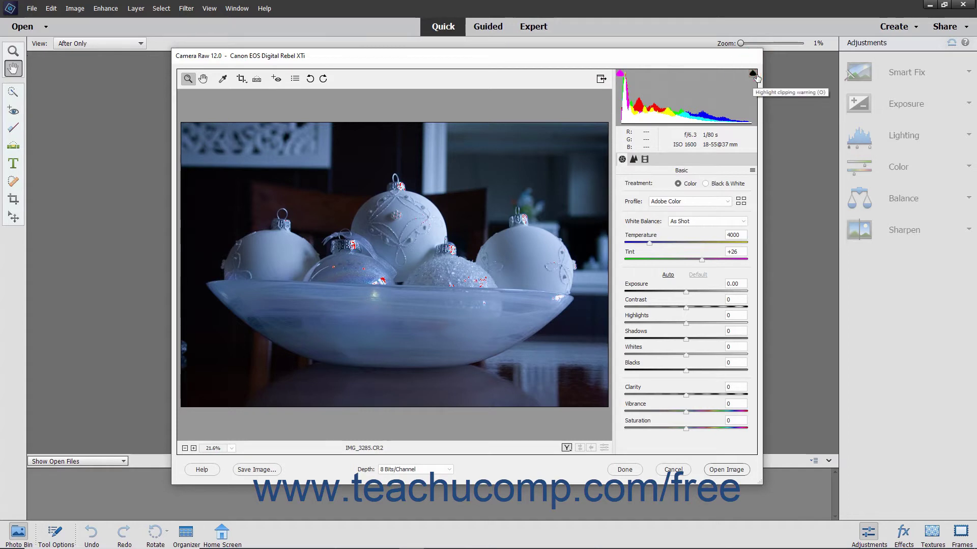
click(753, 74)
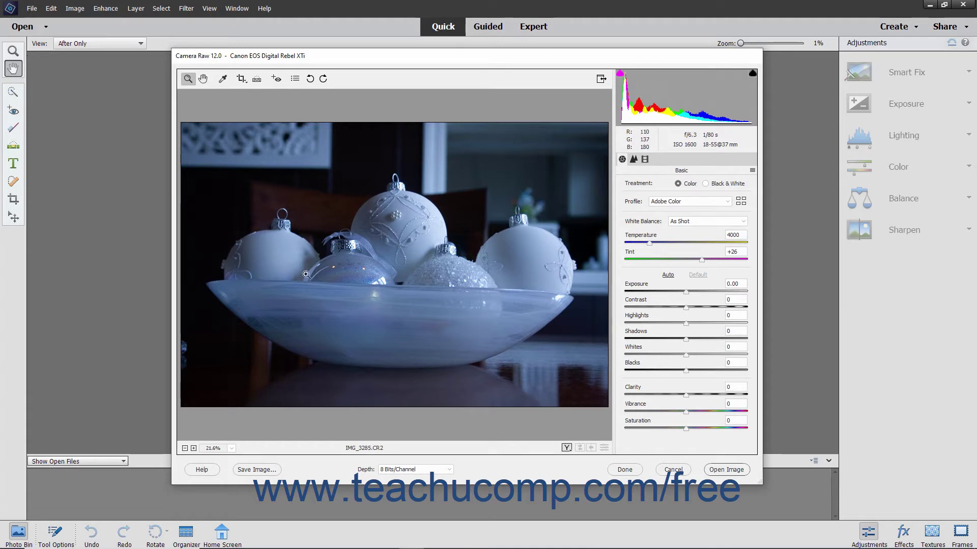
Move from the Detail panel to the Calibration panel and open its settings flyout menu.
click(634, 160)
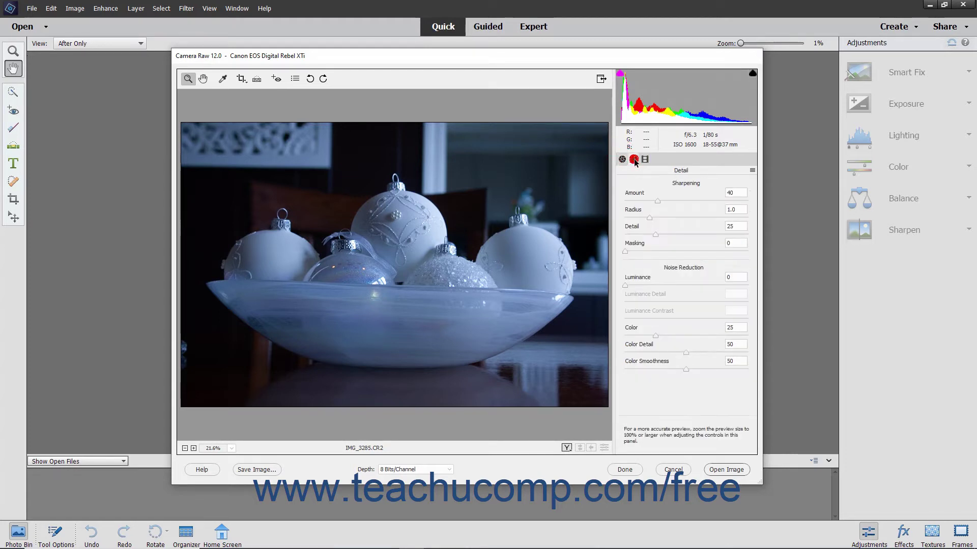
click(644, 160)
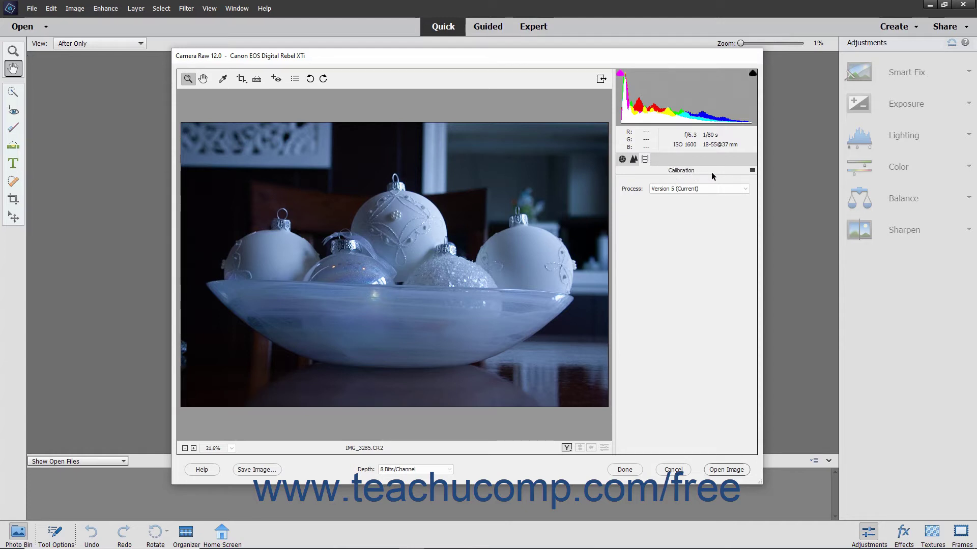
click(753, 171)
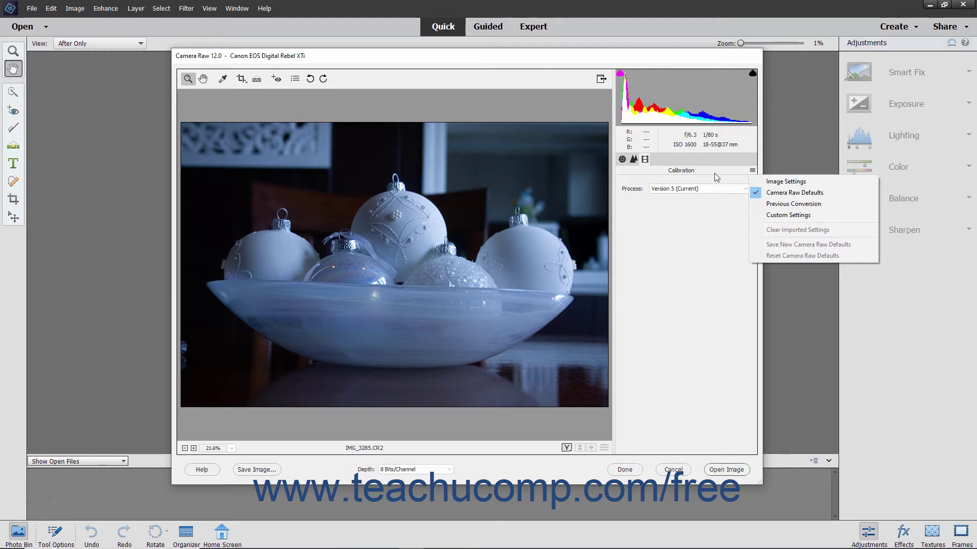
Return to the Basic panel, open its settings flyout menu, and dismiss it.
click(623, 160)
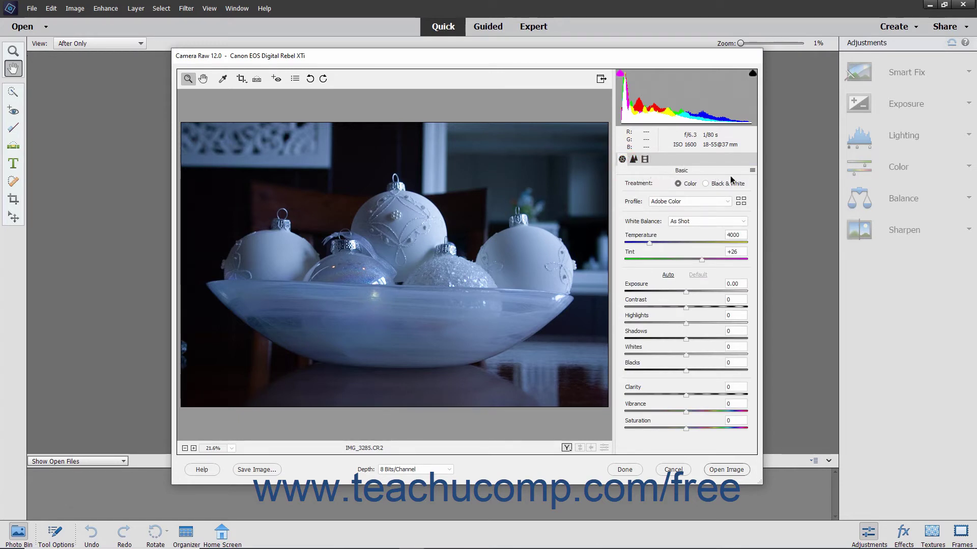
click(752, 172)
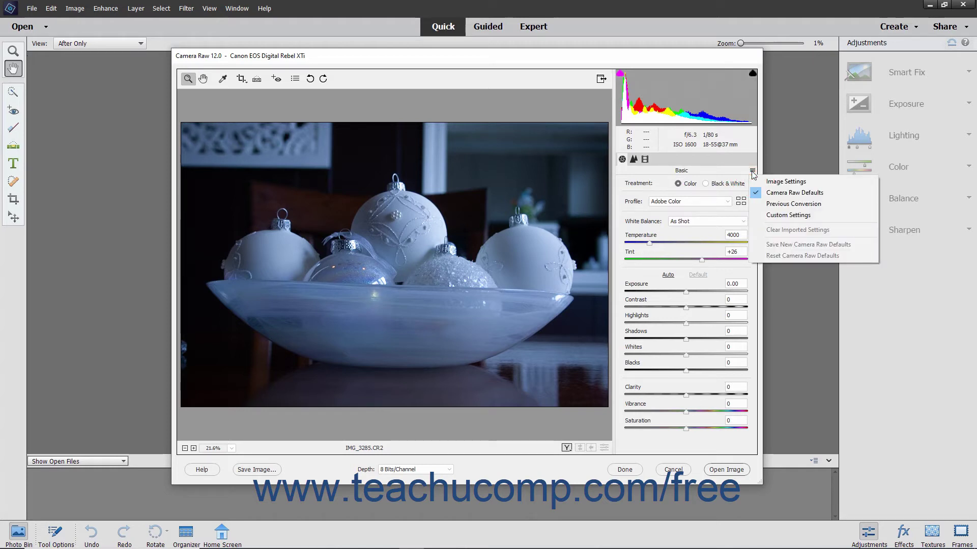
click(622, 161)
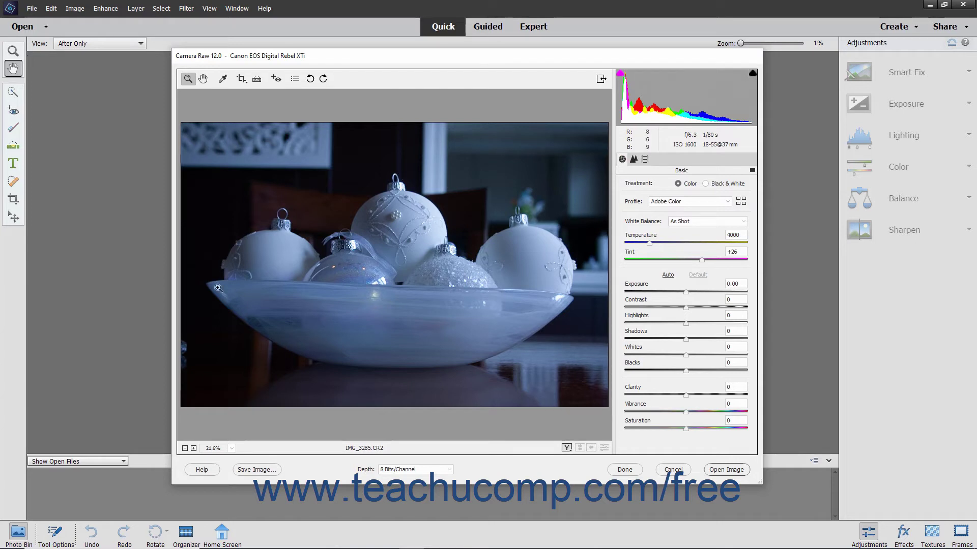
Zoom the preview in, set 12.5% from the zoom-level list, then zoom back in to 25%.
click(194, 449)
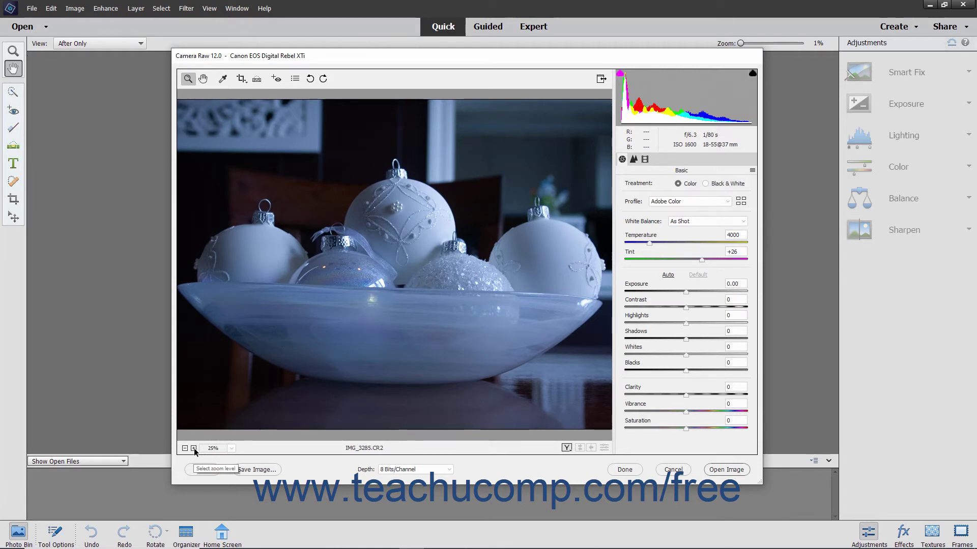
click(232, 450)
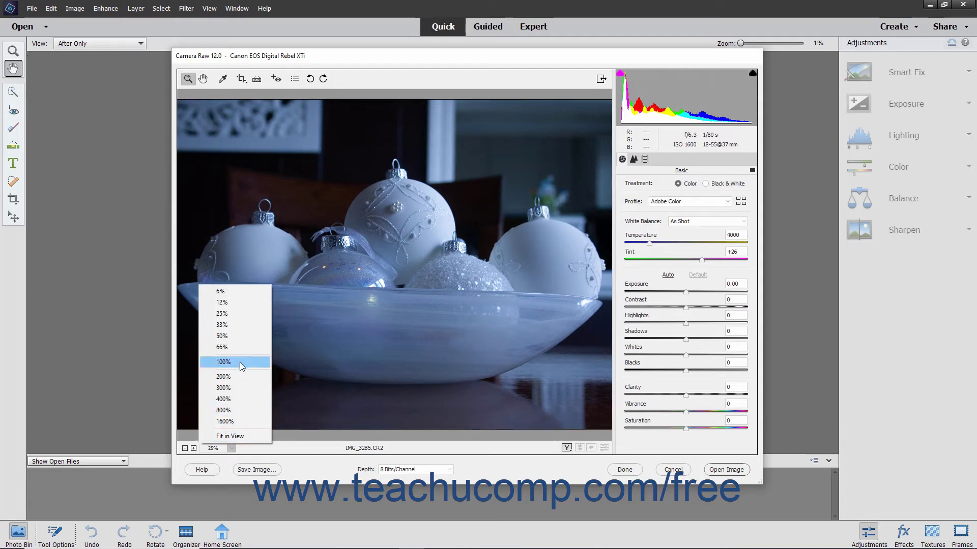
click(233, 303)
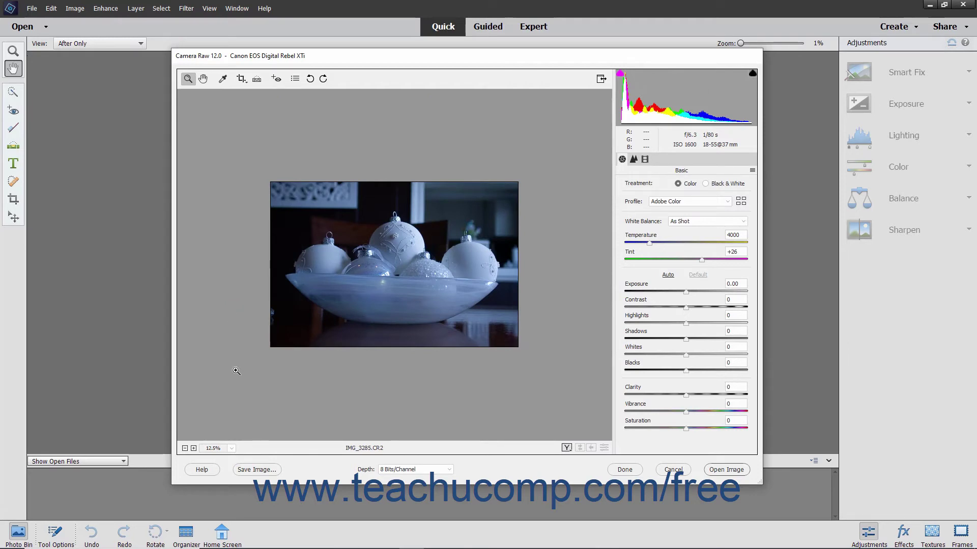
click(361, 450)
click(194, 448)
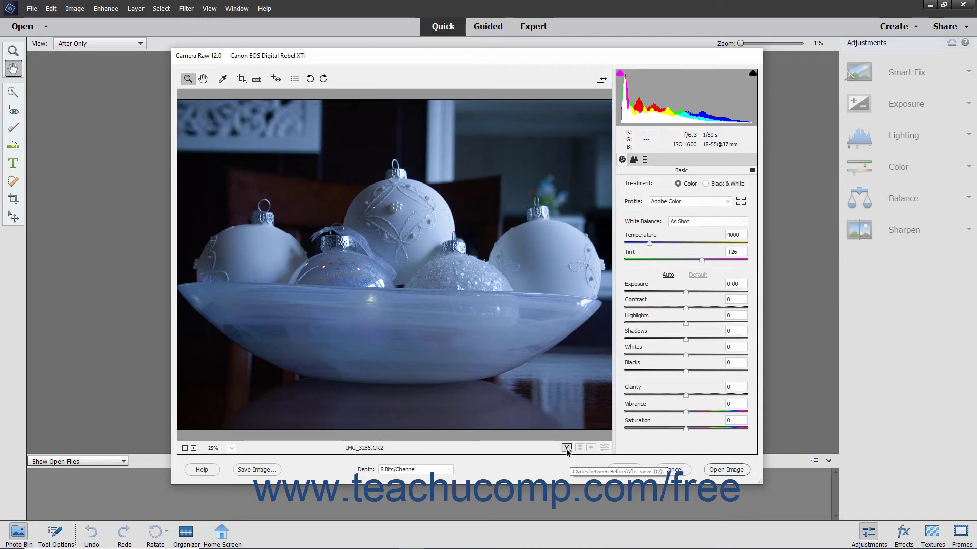
Cycle through the Before/After view modes, then choose Before/After Left/Right.
click(567, 448)
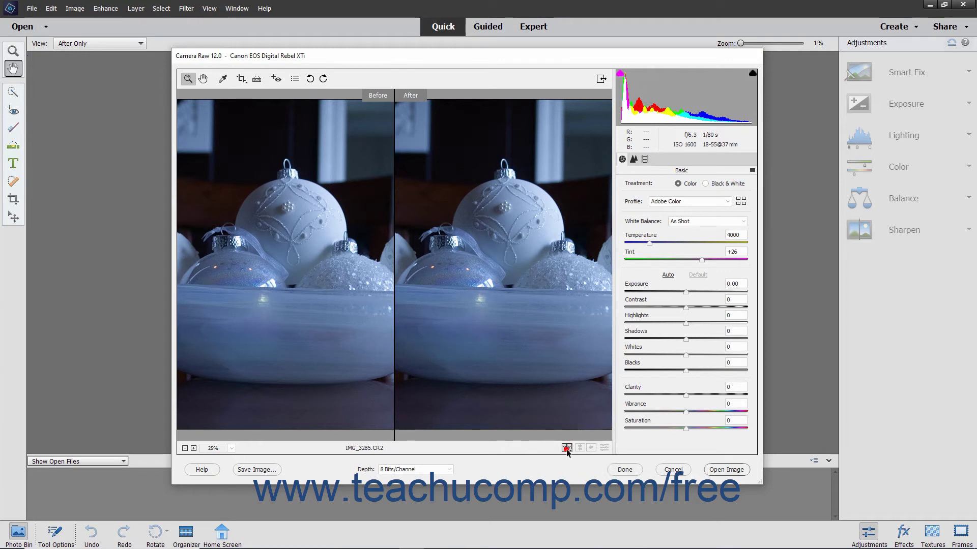
click(567, 449)
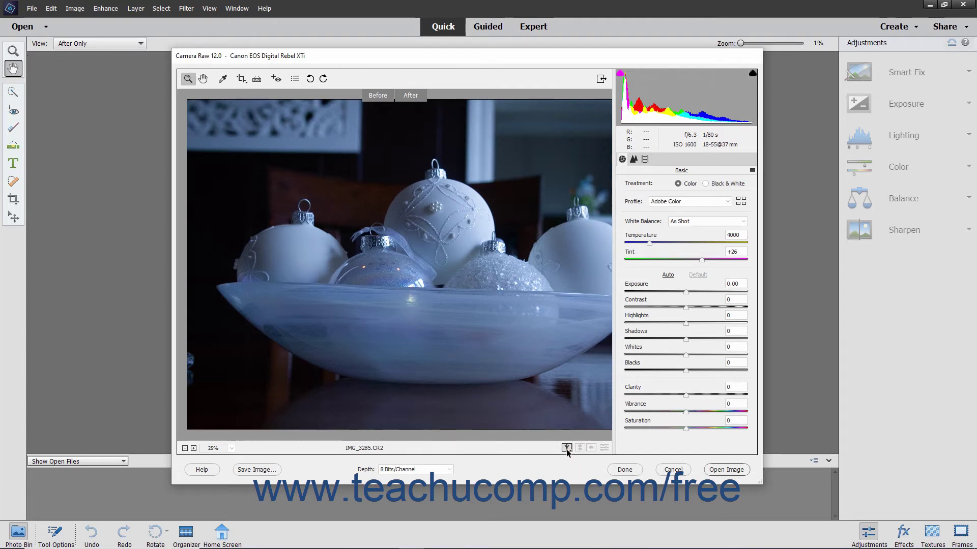
click(566, 449)
click(567, 449)
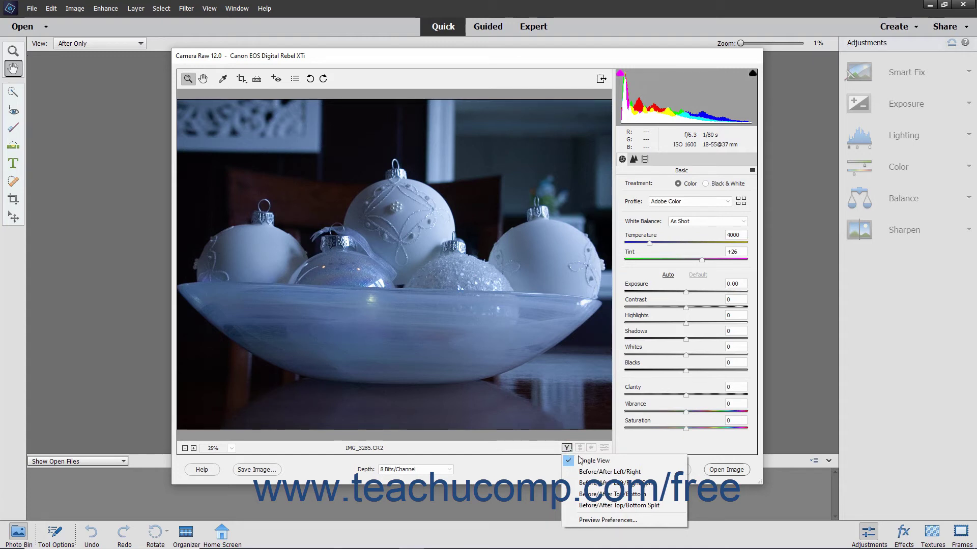
click(584, 472)
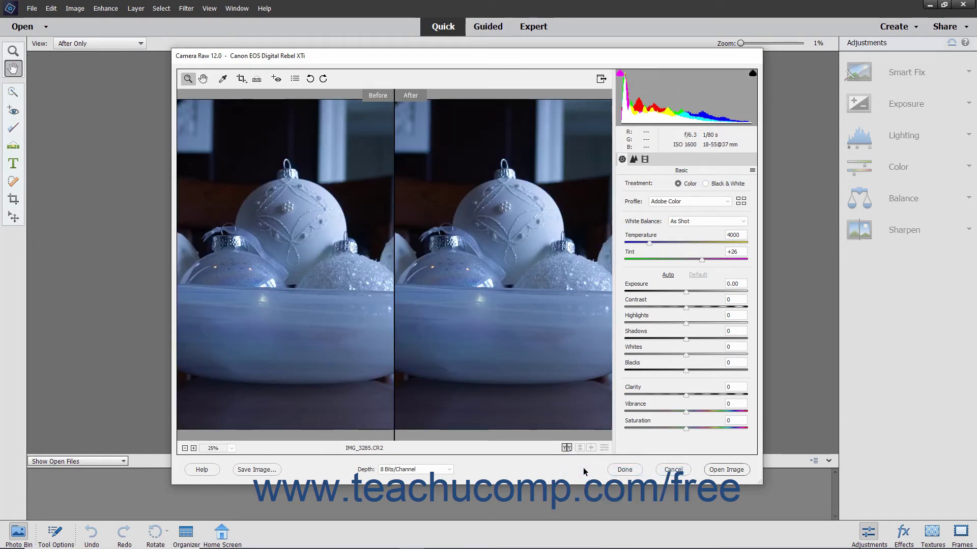
Raise Temperature to 6750, then compare by swapping Before/After and toggling defaults twice each.
drag(649, 243, 684, 249)
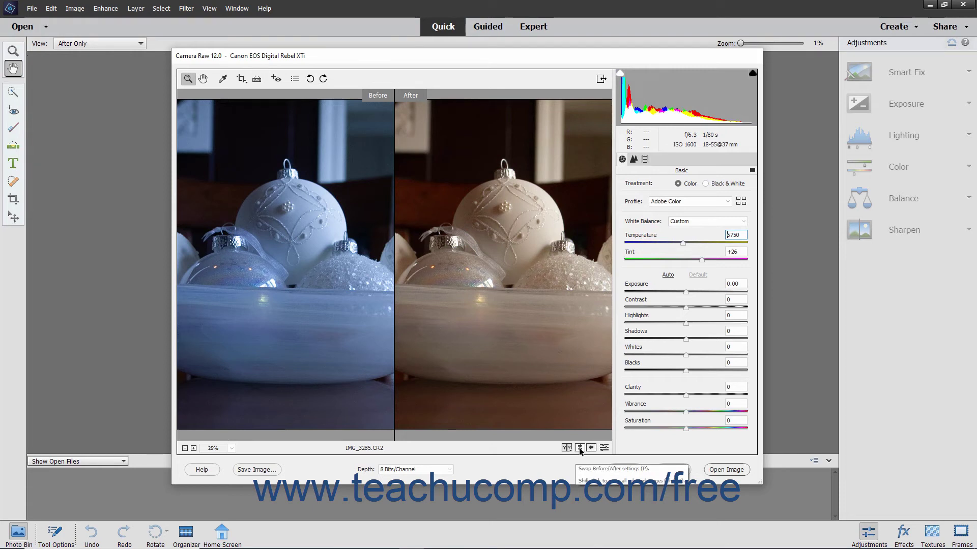
click(579, 447)
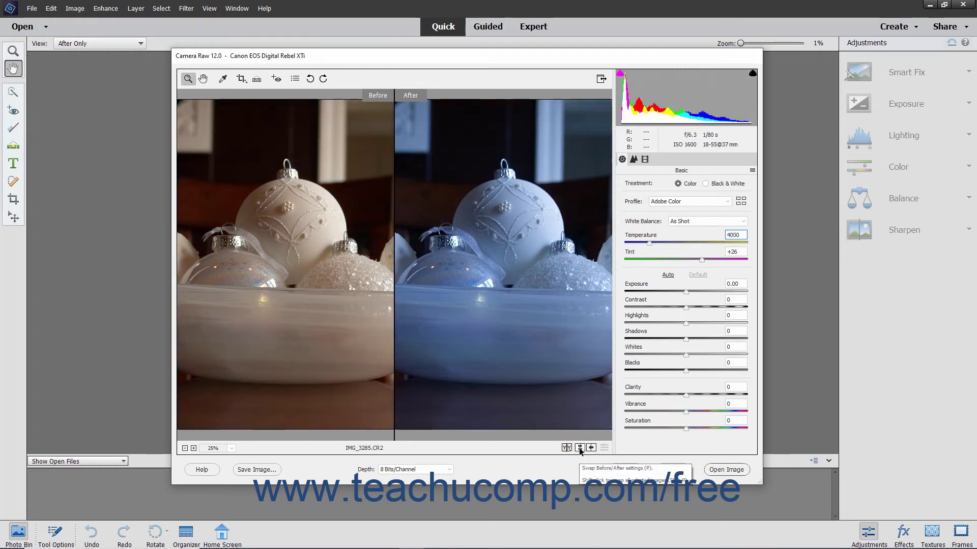
click(580, 448)
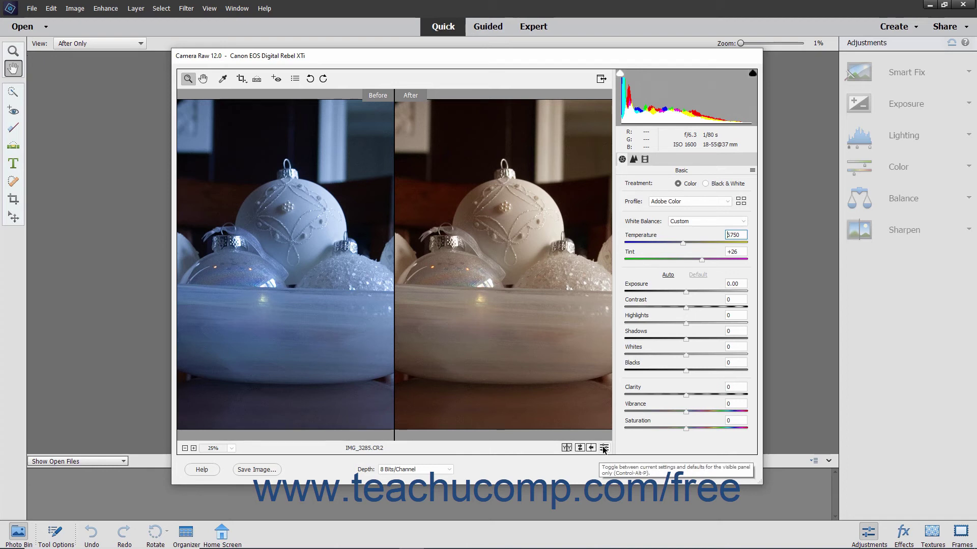
click(604, 448)
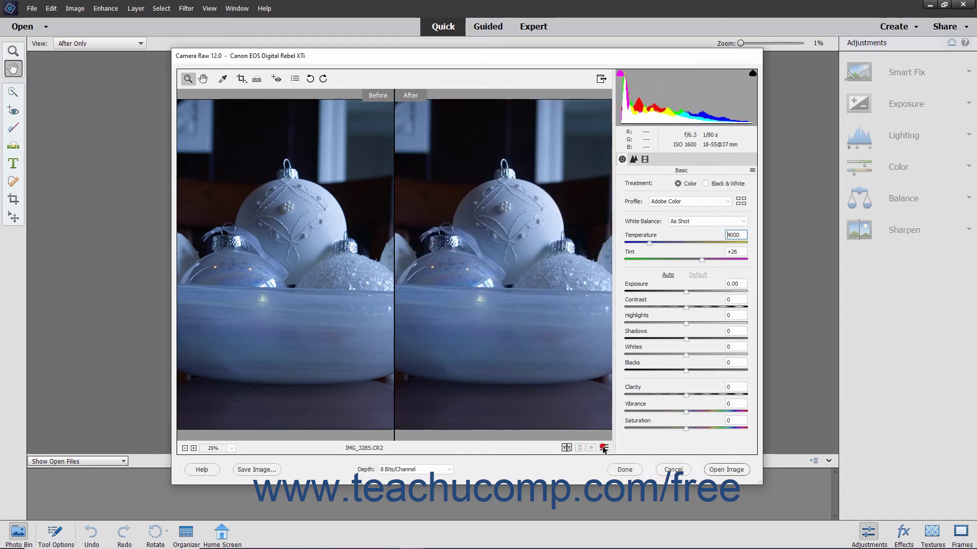
click(604, 448)
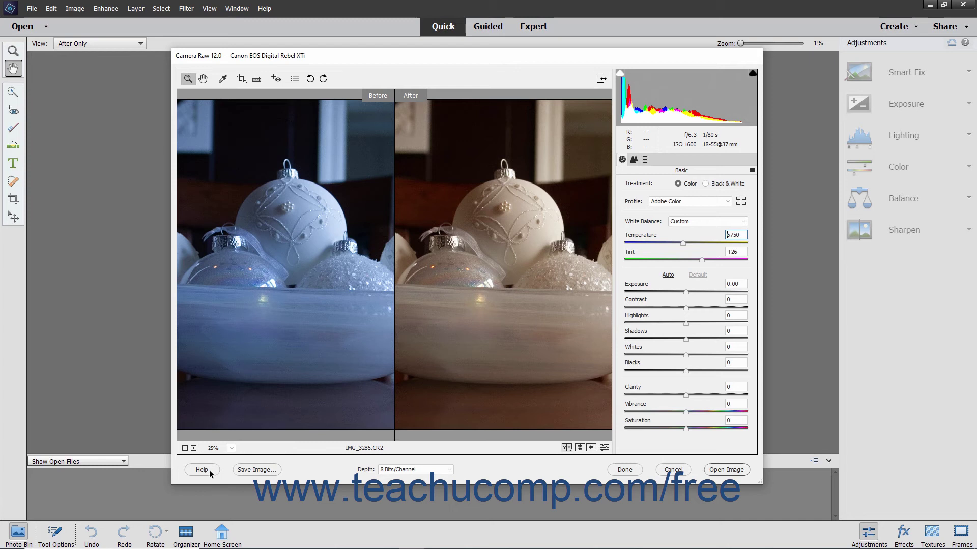
click(251, 469)
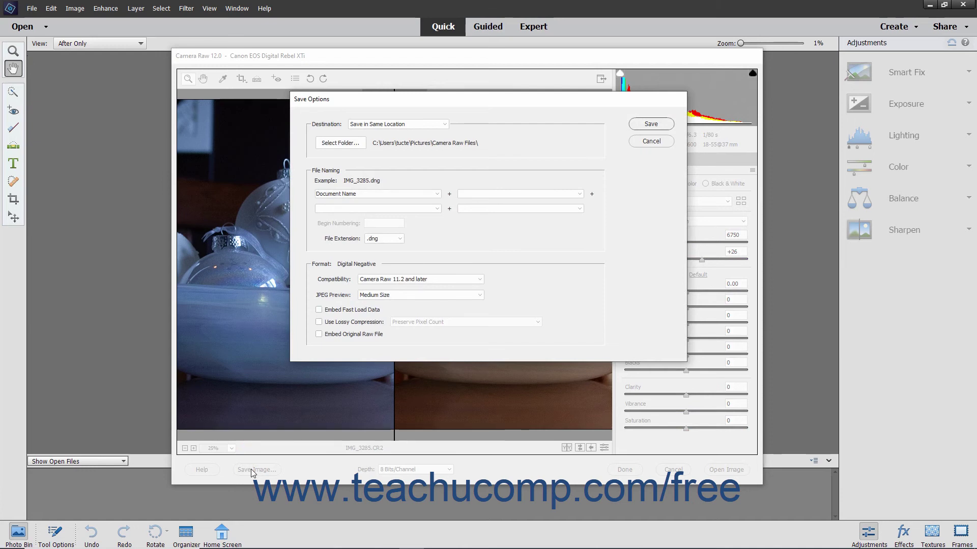
click(644, 144)
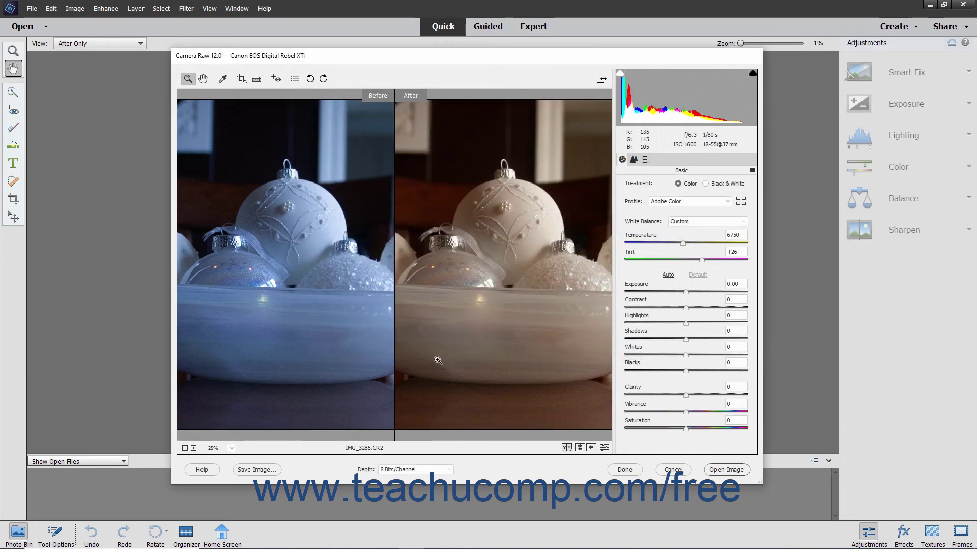
key(alt)
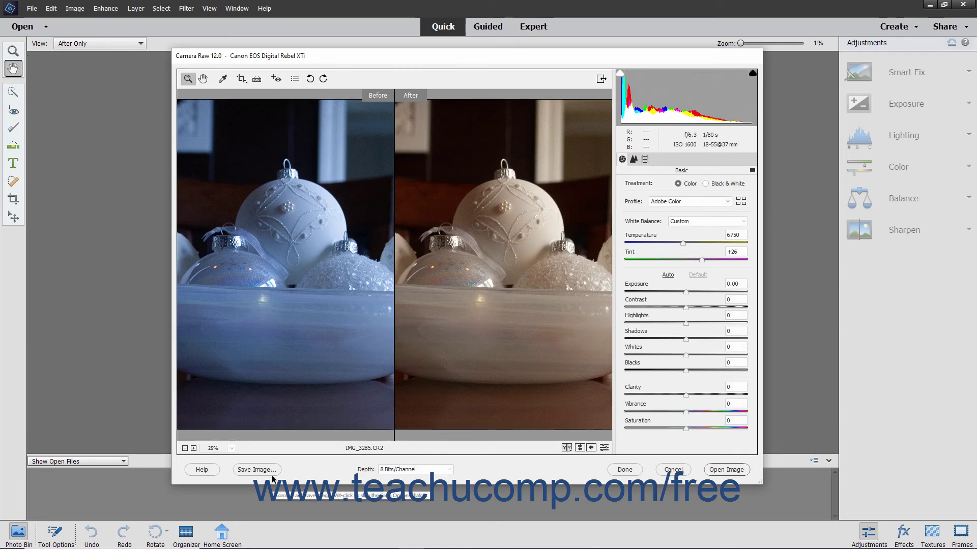
key(alt)
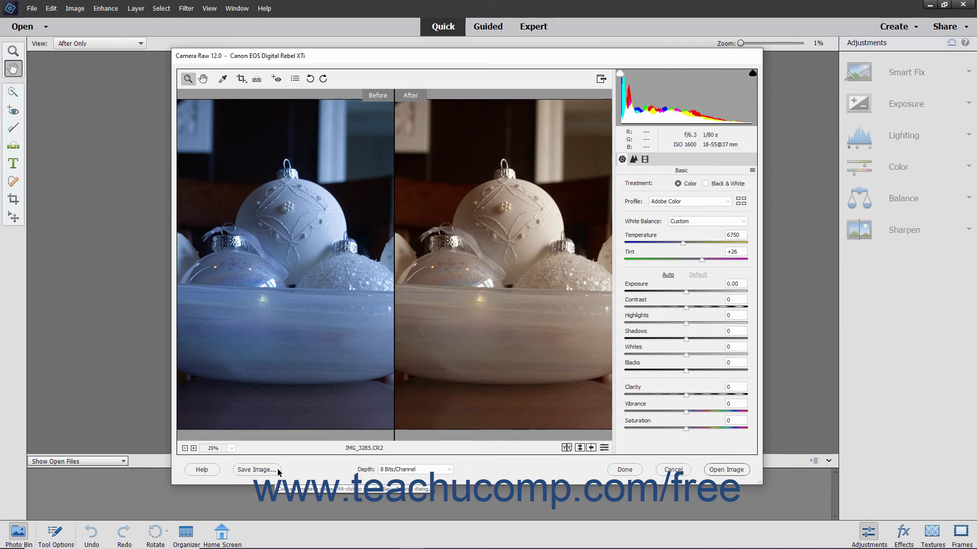
click(450, 469)
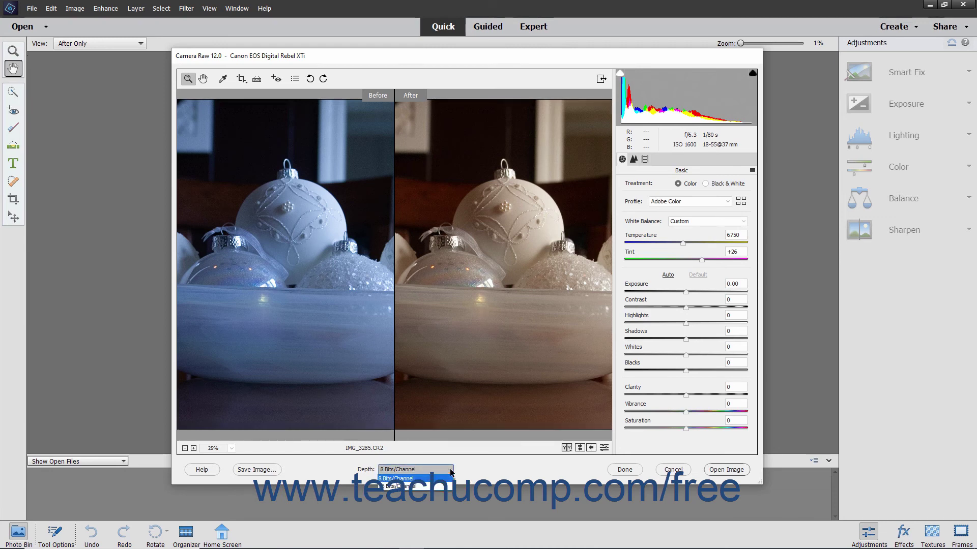
click(450, 470)
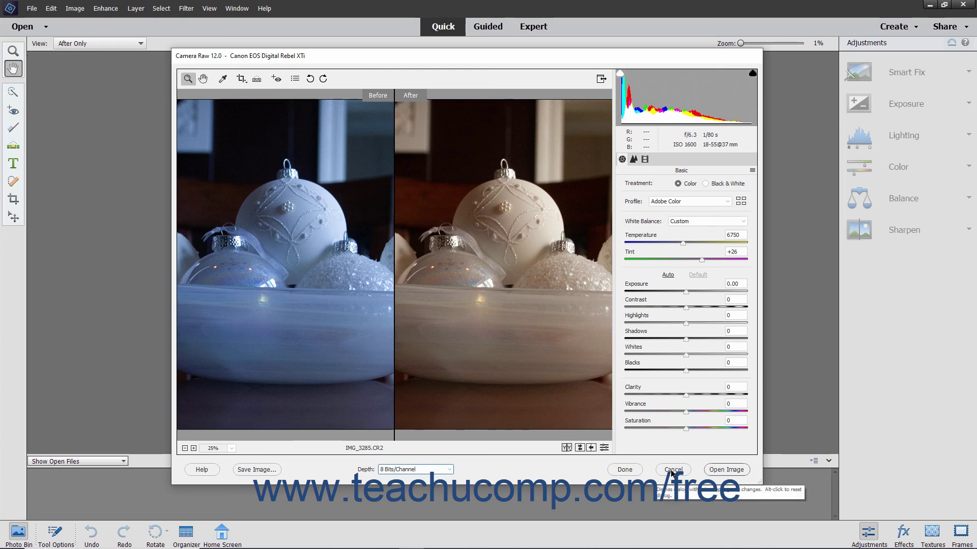
Hold Alt so Open Image becomes Open Copy, and open a copy of the warmed photo.
key(alt)
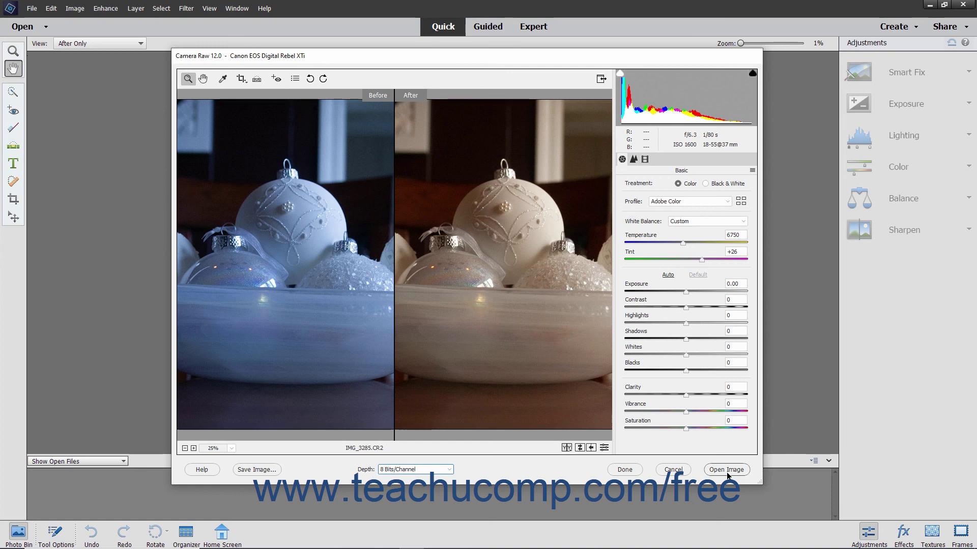
key(alt)
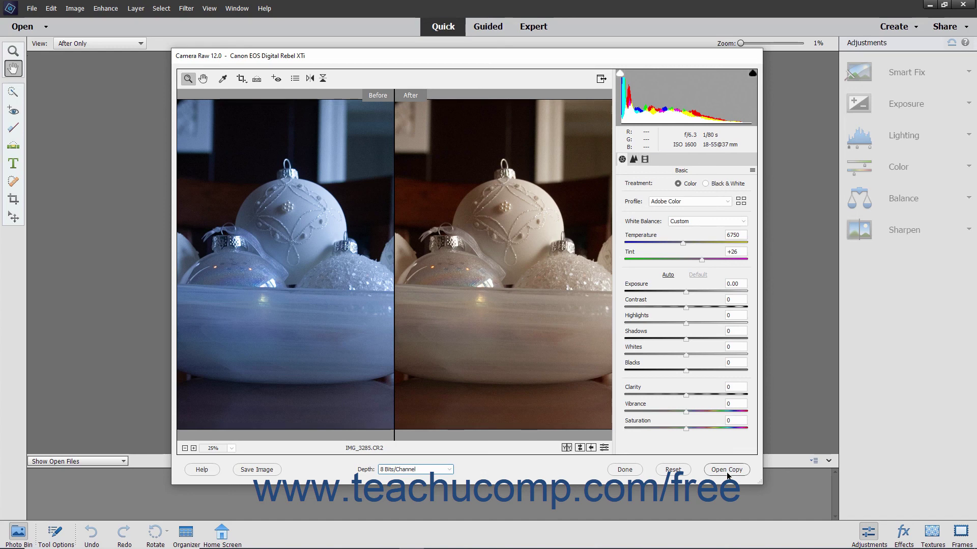
click(727, 470)
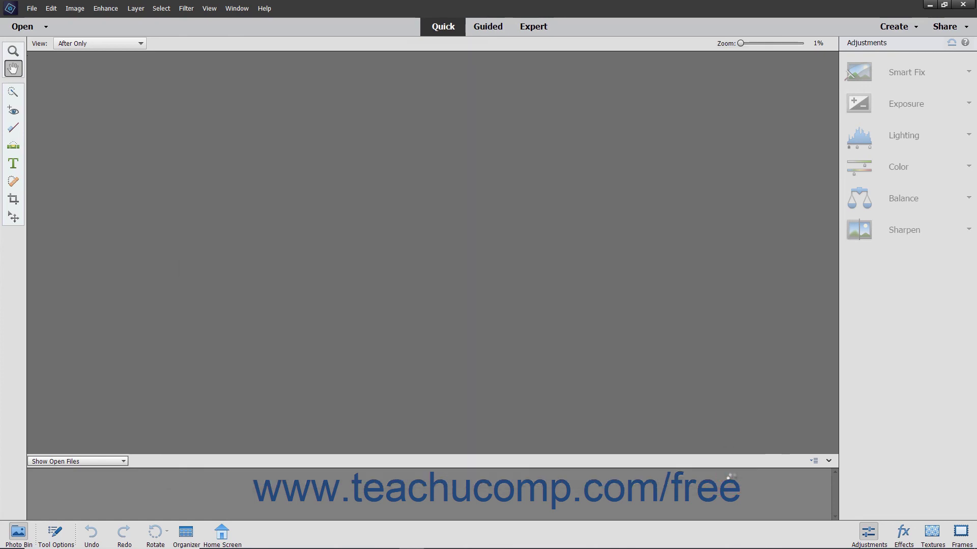